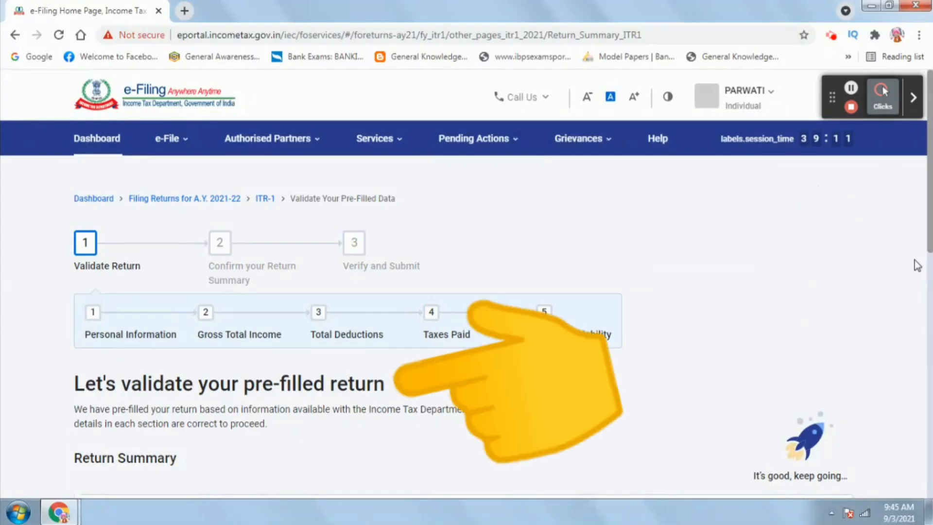
Open the Gross Total Income section of the return summary for confirmation
drag(929, 206, 928, 319)
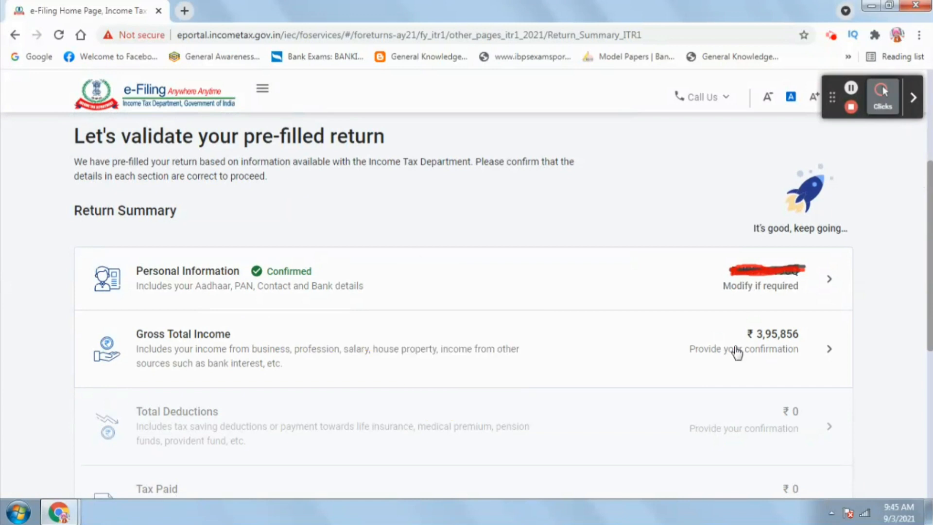
click(811, 347)
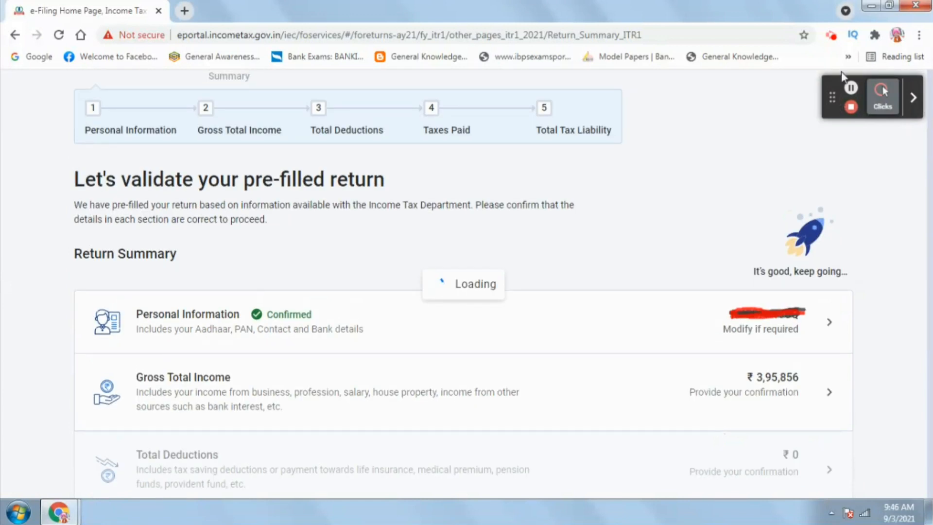
Review the income source details, especially the pre-filled values under Income from other sources
drag(64, 289, 381, 310)
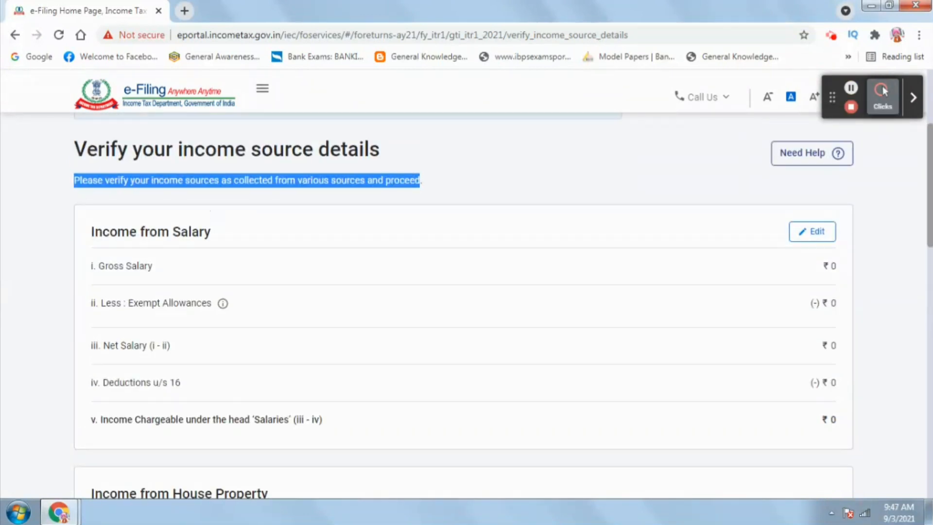
drag(929, 151, 930, 311)
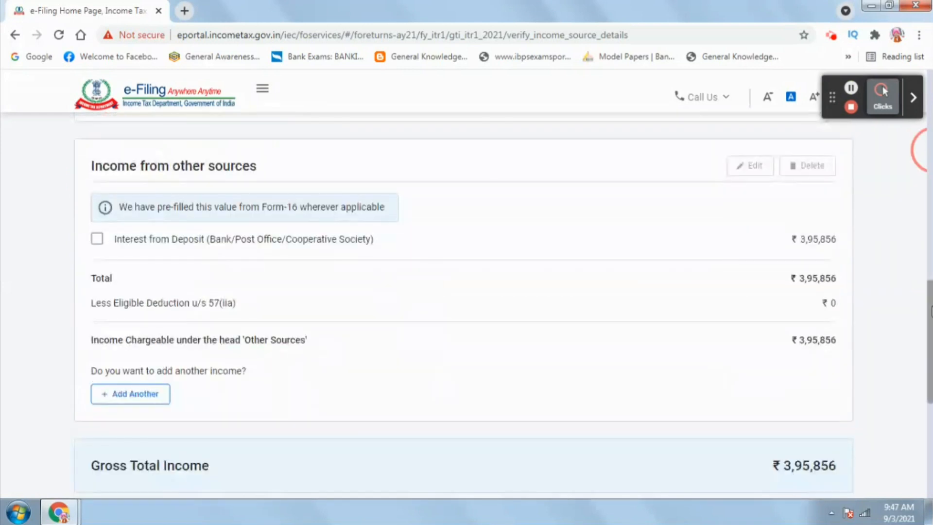
mouse_move(85, 167)
mouse_down()
mouse_move(202, 171)
mouse_move(89, 165)
mouse_up()
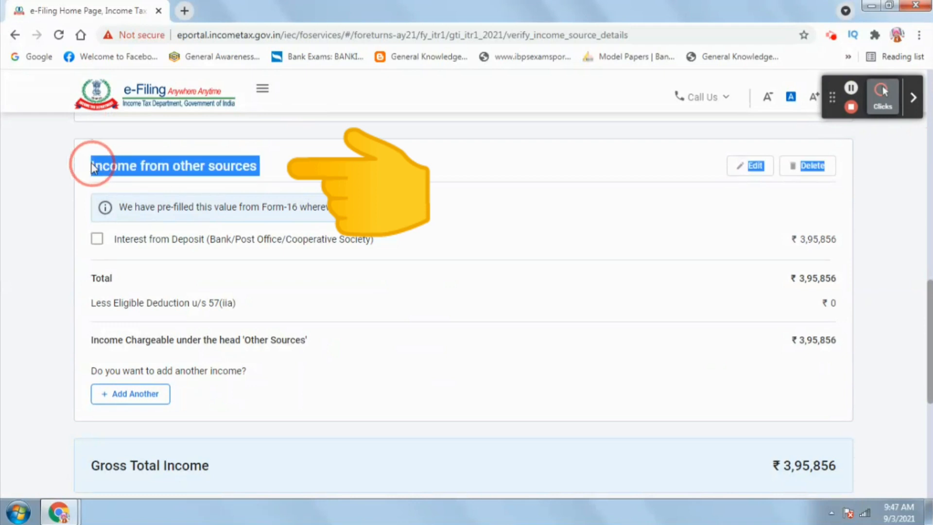
click(851, 90)
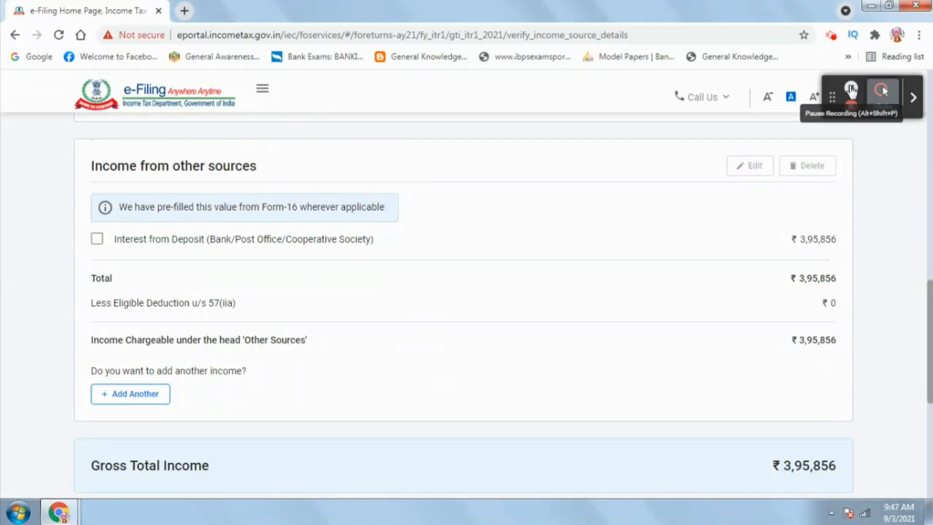
click(395, 213)
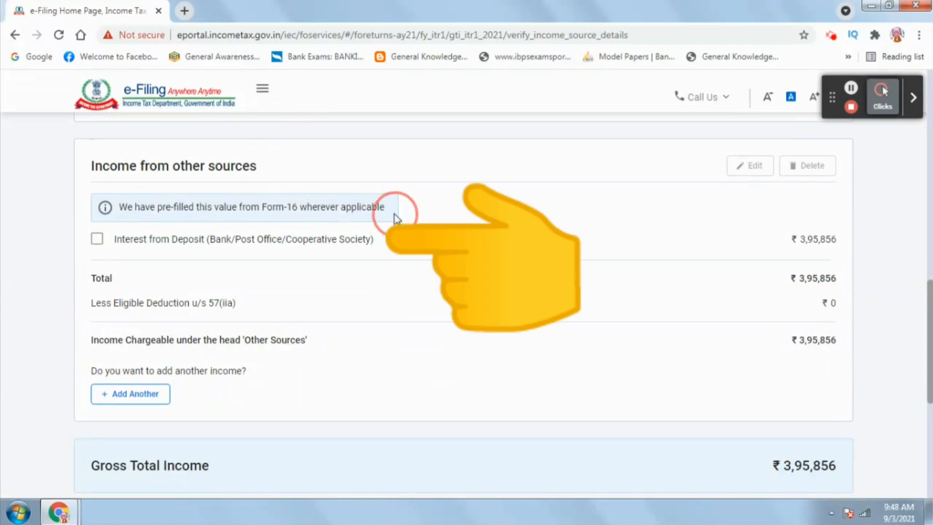
drag(394, 216, 128, 219)
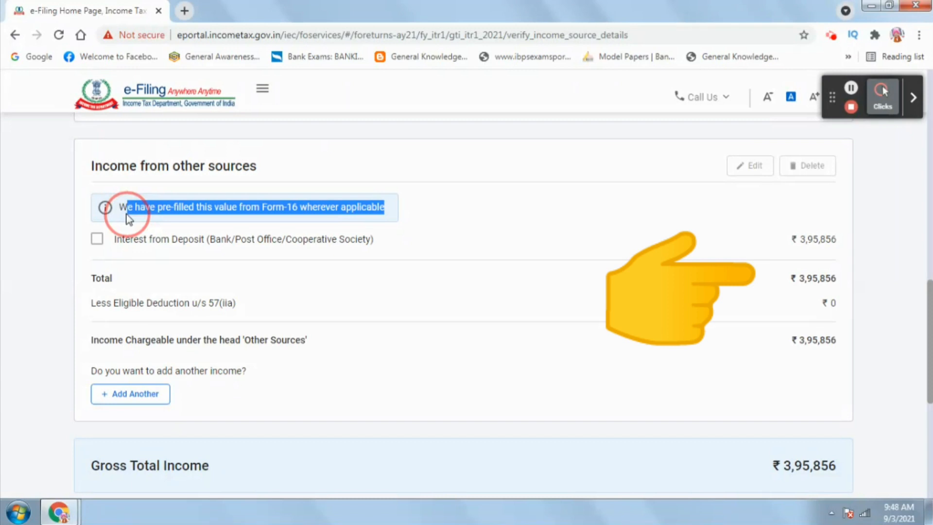
drag(128, 219, 128, 219)
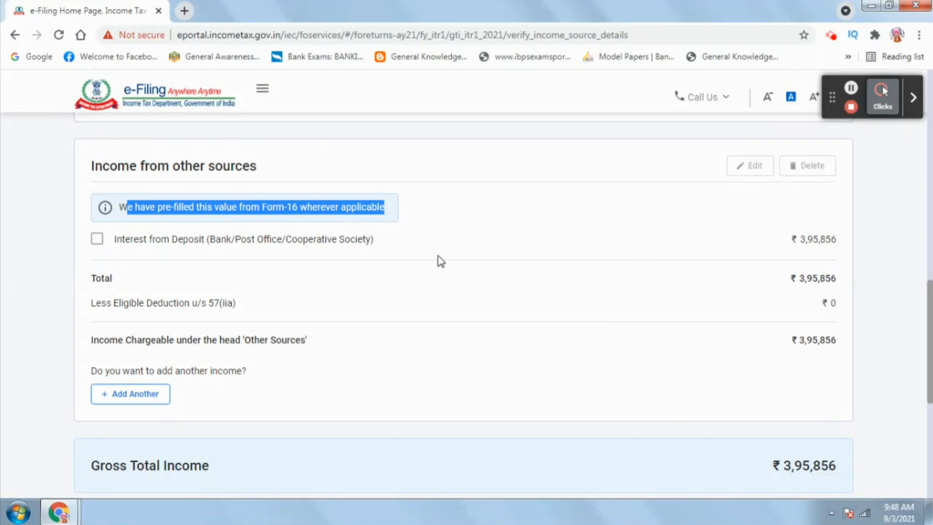
click(396, 219)
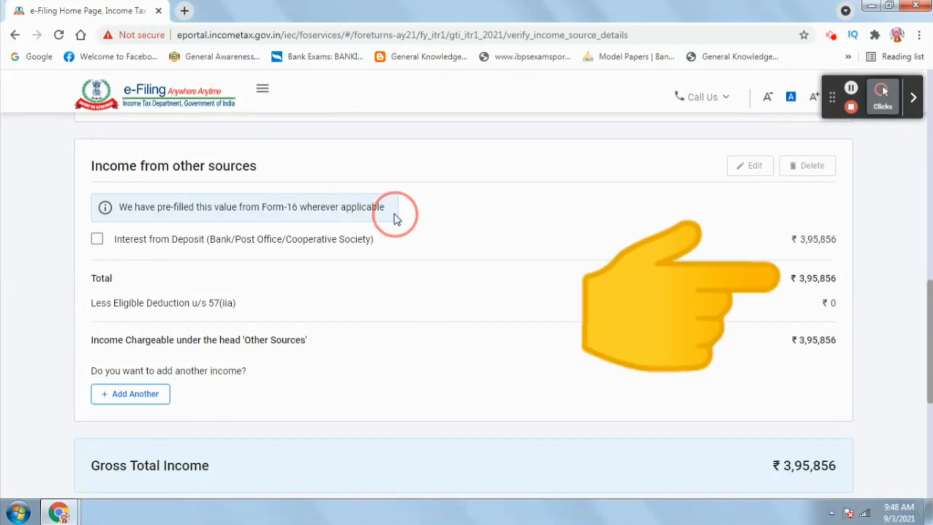
drag(396, 219, 130, 218)
Select the Interest from Deposit entry under Income from other sources and open its amount for editing
click(97, 241)
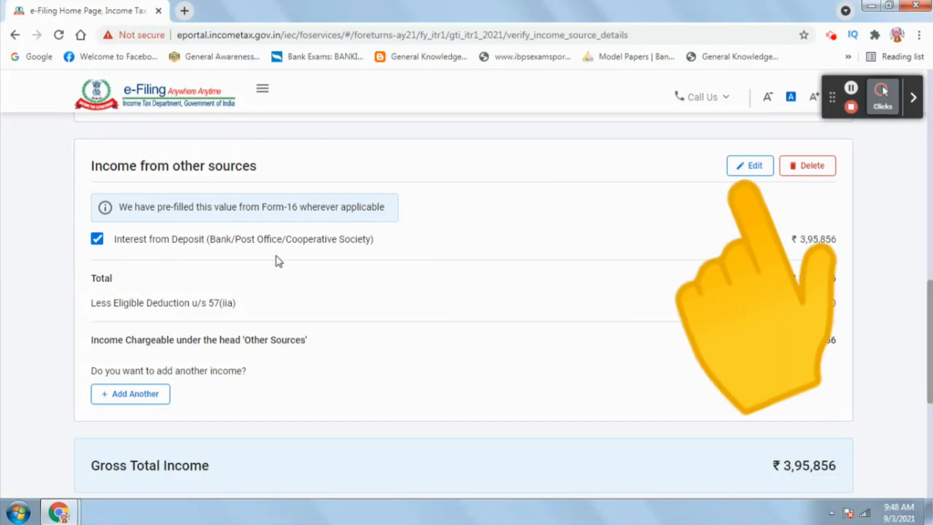
click(752, 173)
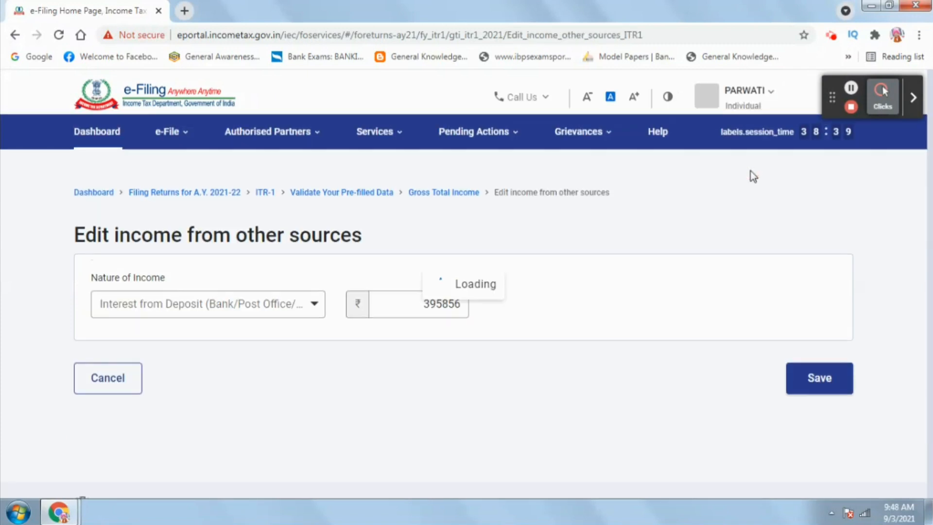
click(420, 310)
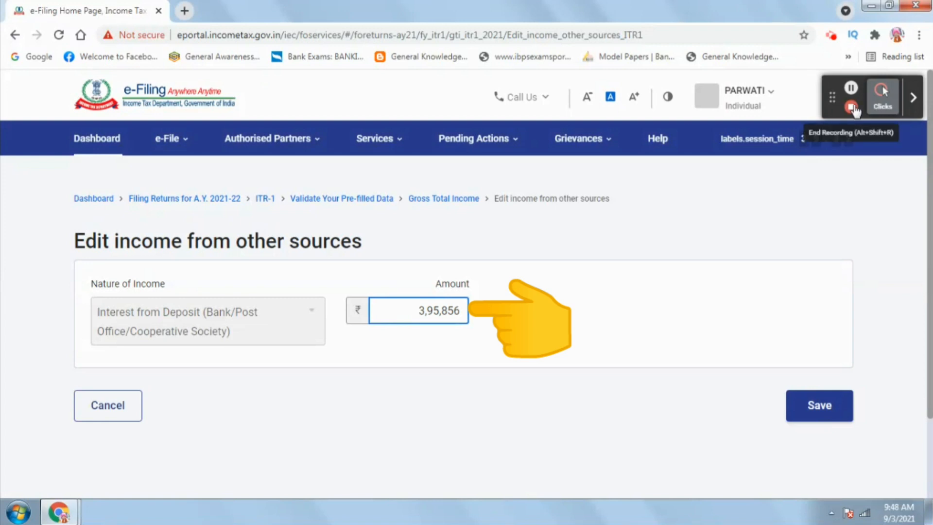
click(420, 309)
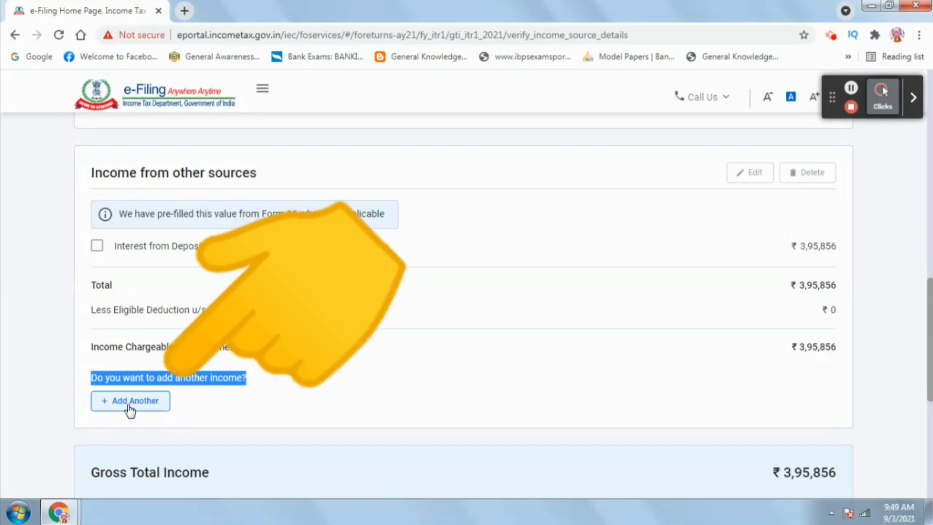
Start adding another income from other sources and answer Yes to having savings bank interest income
click(129, 411)
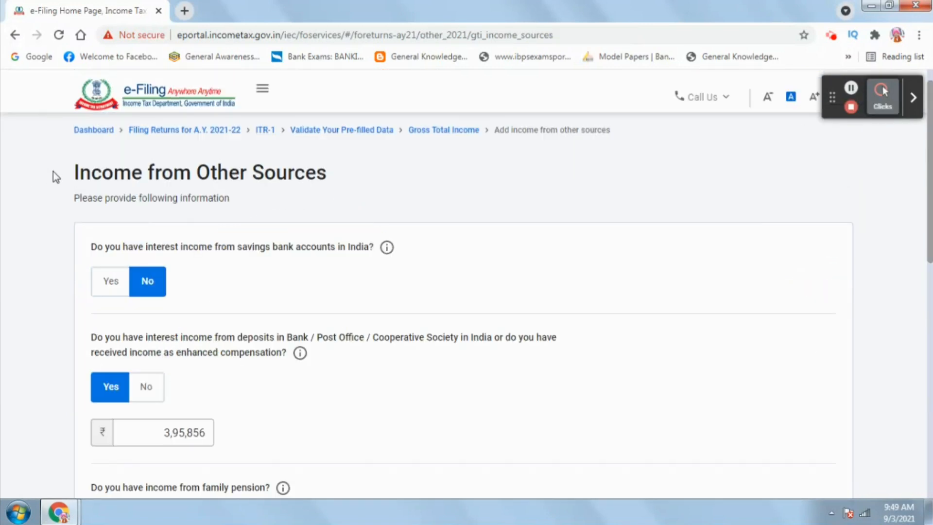
drag(53, 171, 313, 185)
click(111, 281)
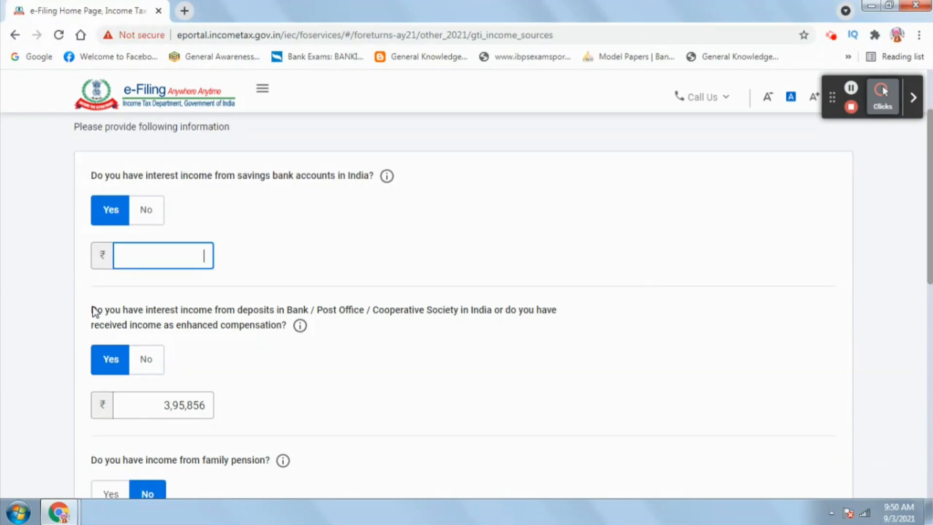
Review the questions on deposit interest, family pension and the remaining other income sources
drag(96, 311, 298, 325)
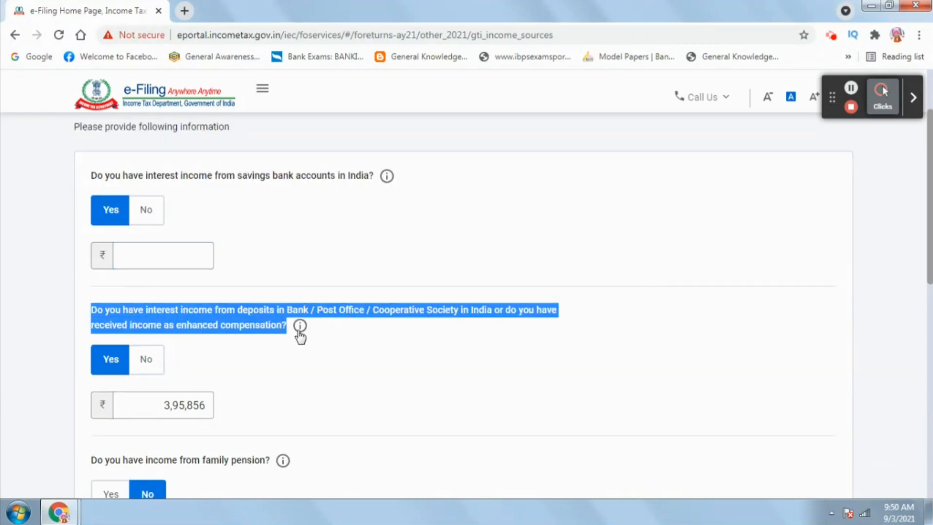
click(163, 405)
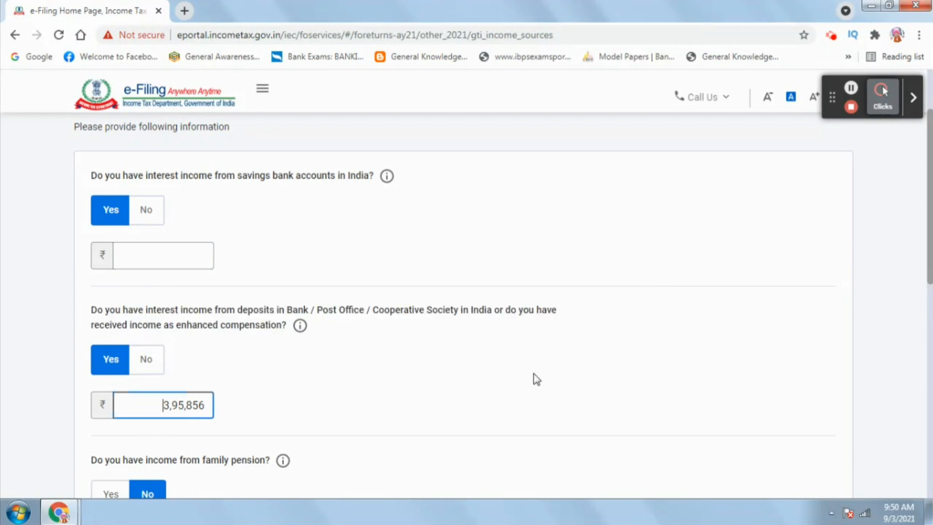
scroll(537, 379, down, 3)
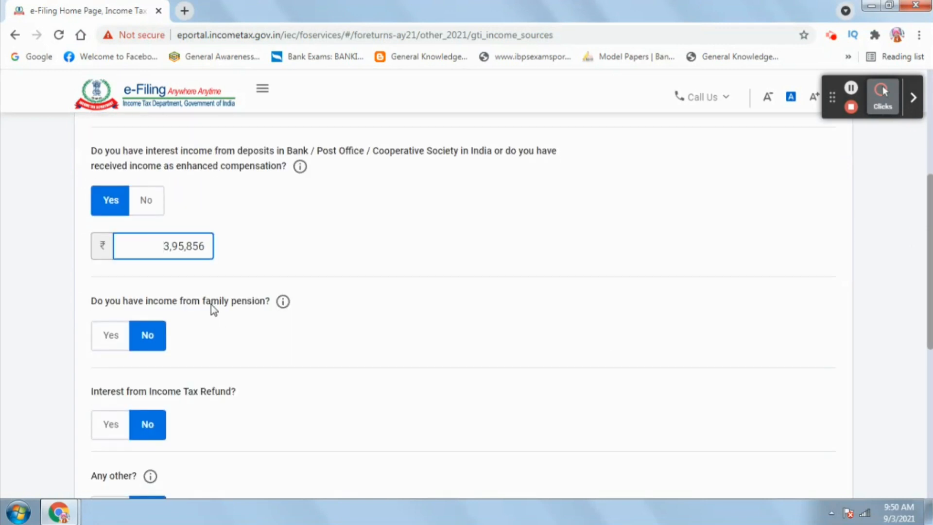
drag(211, 305, 240, 306)
drag(927, 310, 930, 380)
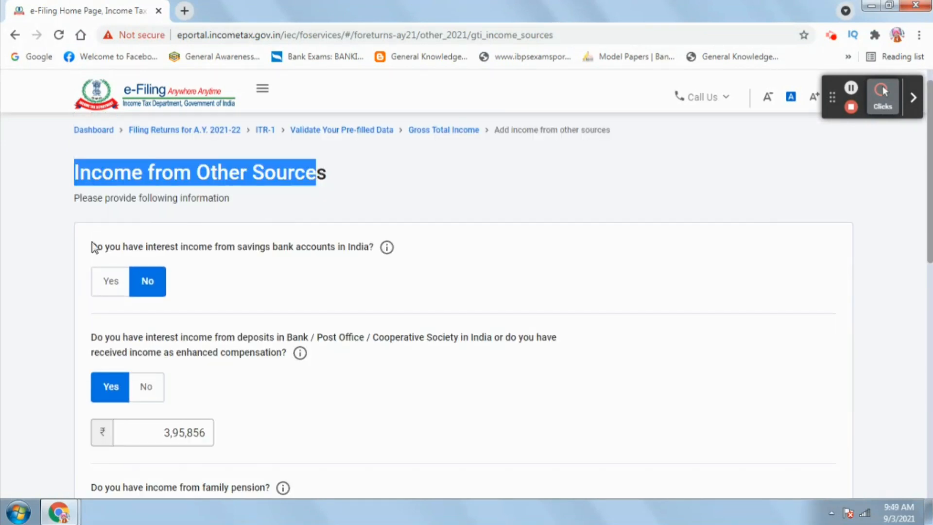
Declare savings bank interest income of ₹15,000 and continue past the Income from Other Sources questions
drag(93, 247, 367, 253)
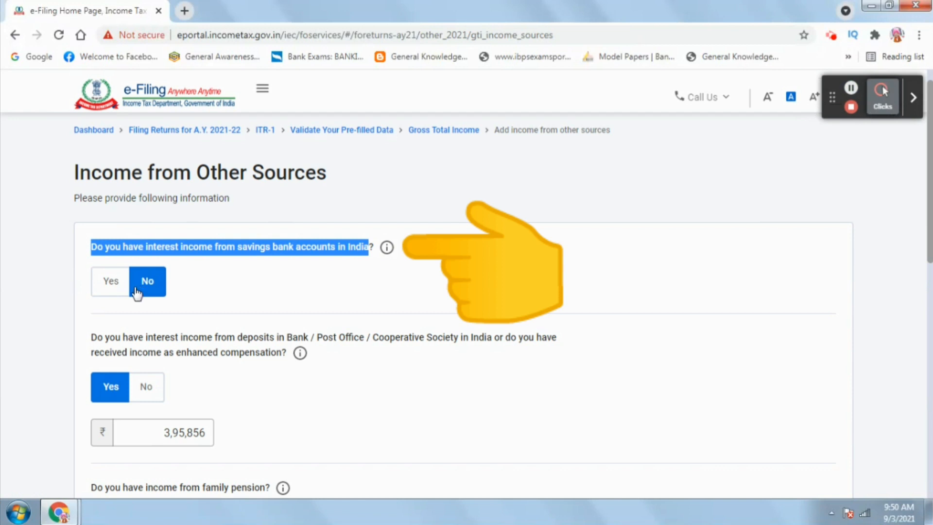
click(111, 286)
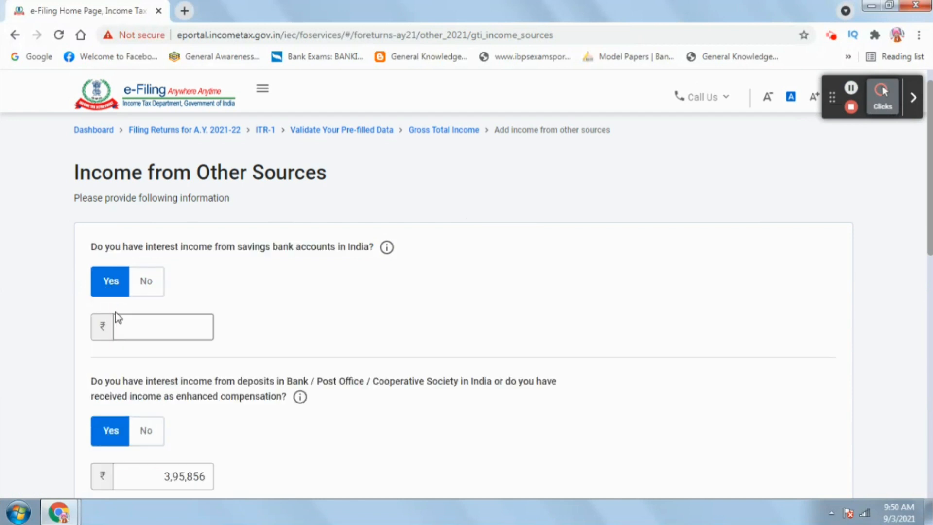
click(131, 331)
scroll(136, 328, down, 1)
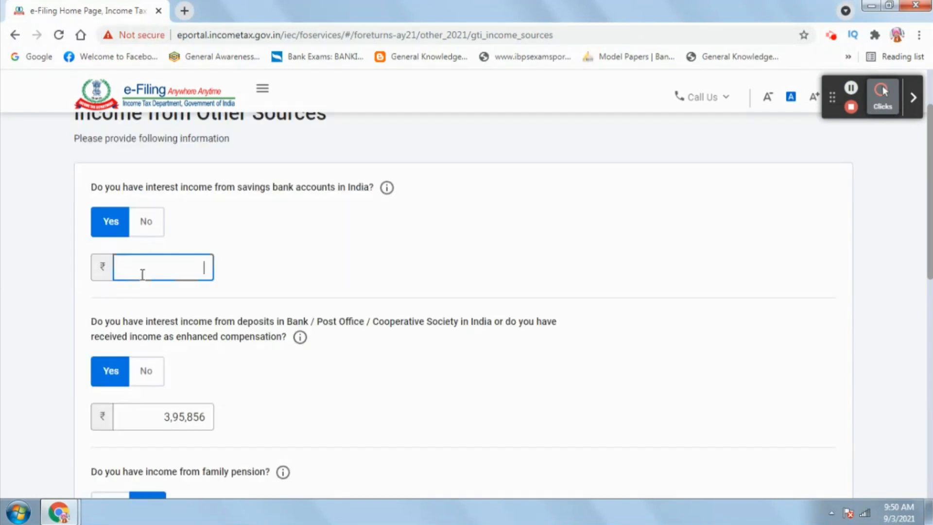
text(15000)
drag(928, 210, 928, 368)
scroll(823, 415, down, 2)
click(788, 387)
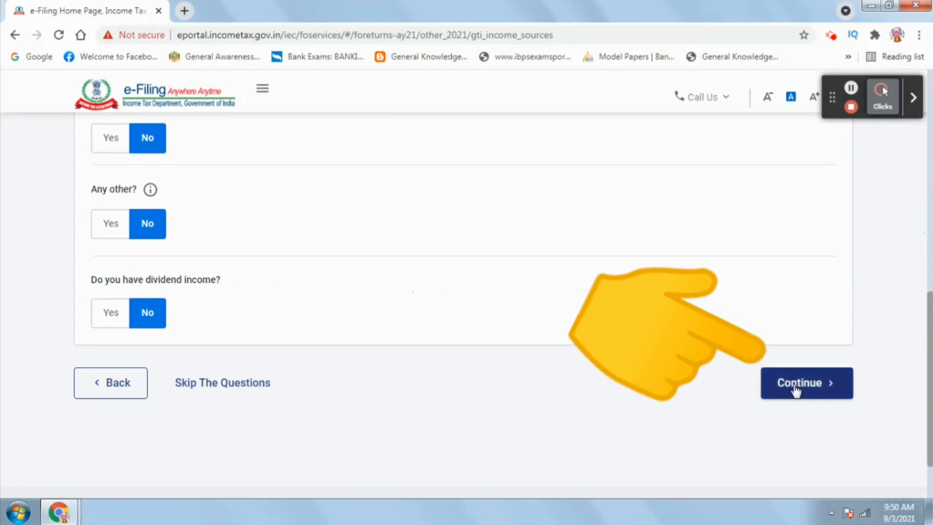
Check the Interest from Deposit and Interest from Saving Account entries and their amounts
drag(125, 260, 752, 258)
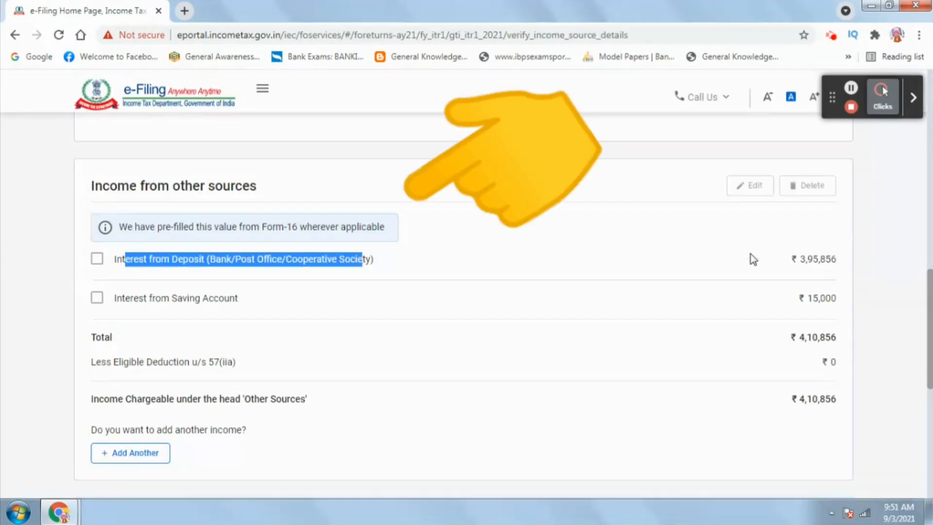
triple_click(844, 250)
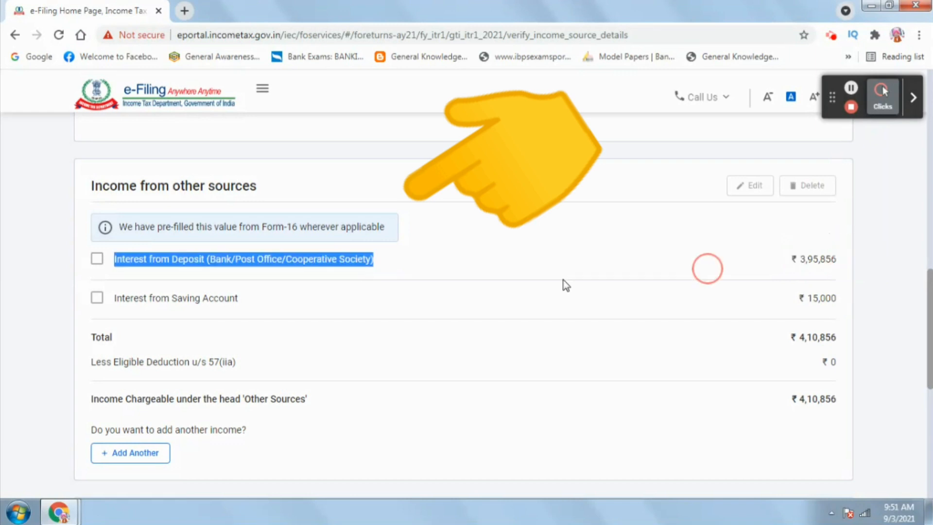
drag(123, 297, 233, 299)
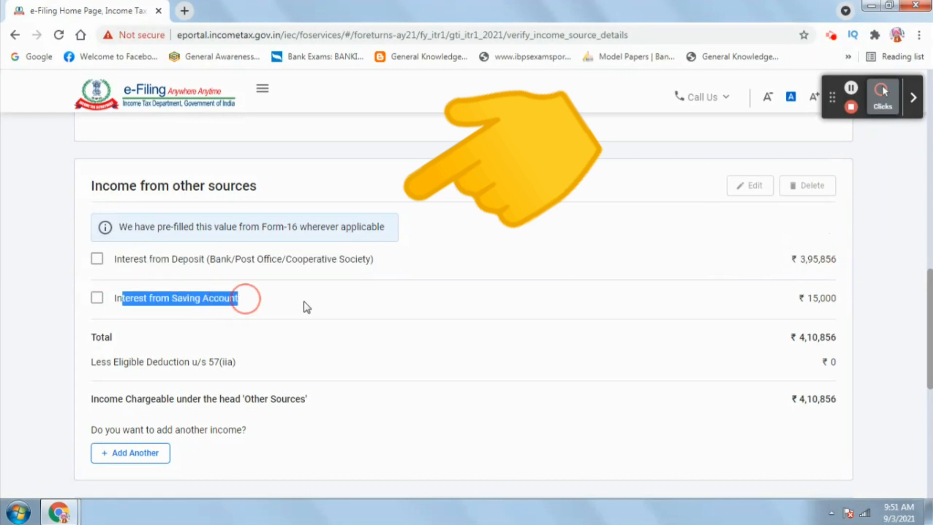
drag(801, 297, 848, 294)
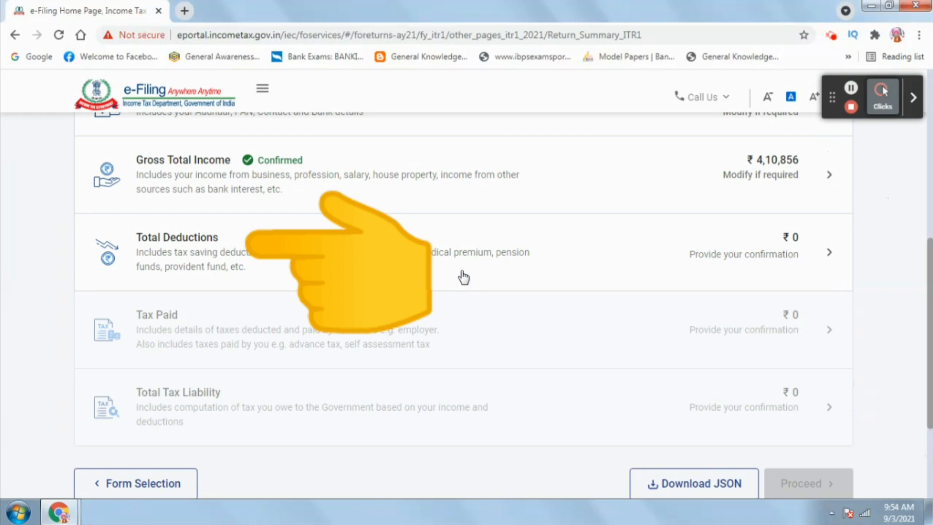
Open the Total Deductions section and look through its deduction eligibility questions
click(446, 277)
scroll(924, 185, down, 3)
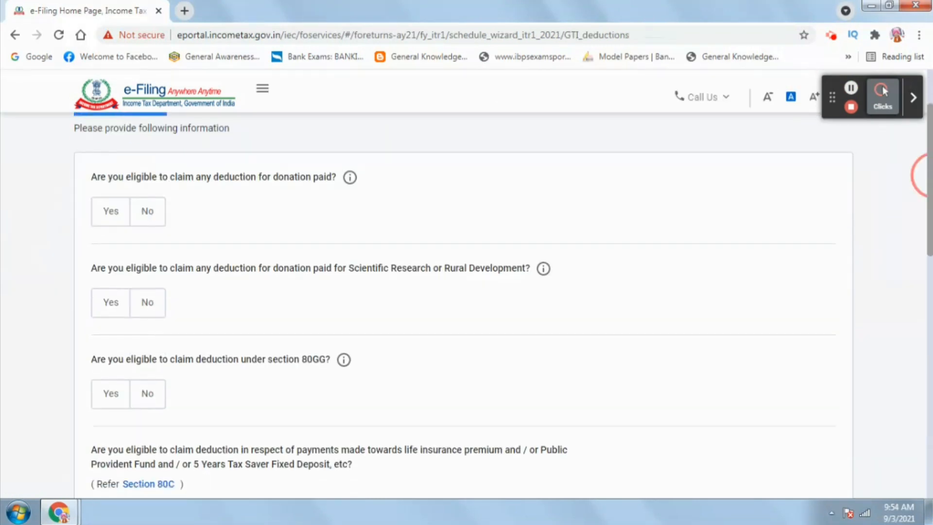
scroll(924, 175, down, 4)
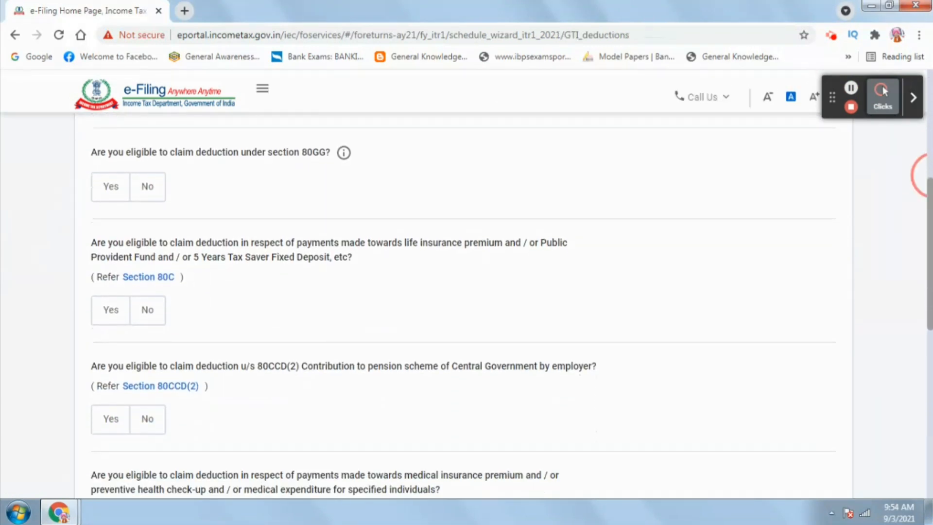
scroll(923, 176, down, 2)
scroll(923, 195, up, 7)
scroll(923, 219, down, 1)
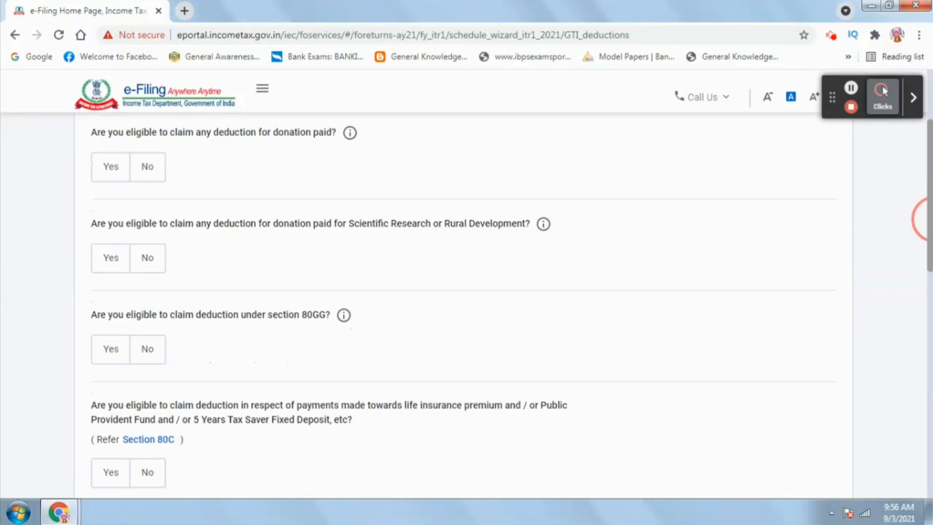
Answer Yes to claiming any other deduction and select 80TTB for a resident senior citizen's interest from savings and deposits
drag(930, 173, 930, 366)
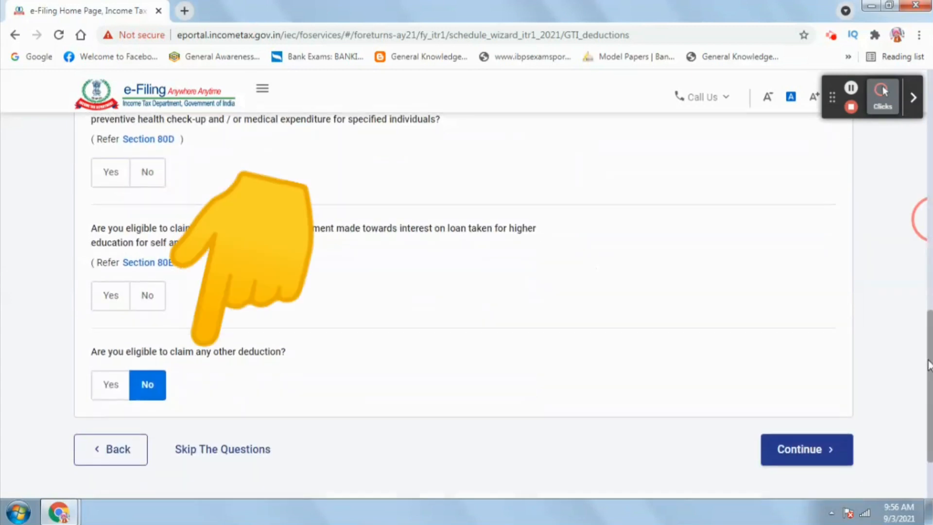
click(125, 386)
scroll(631, 377, down, 7)
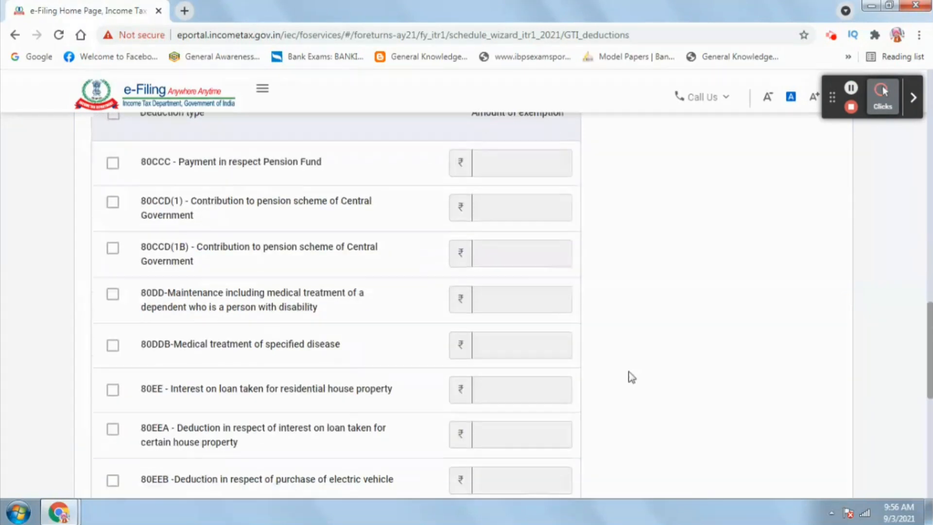
drag(929, 352, 929, 388)
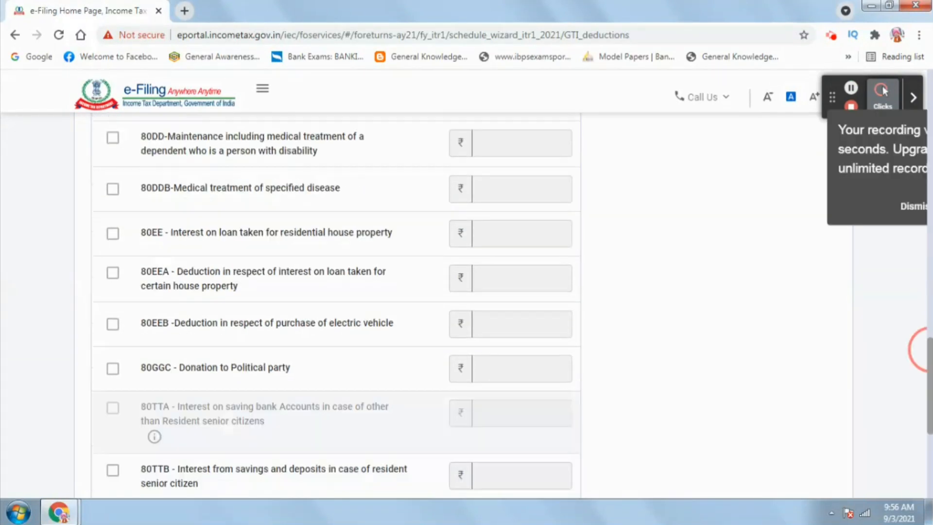
scroll(620, 386, down, 3)
click(113, 343)
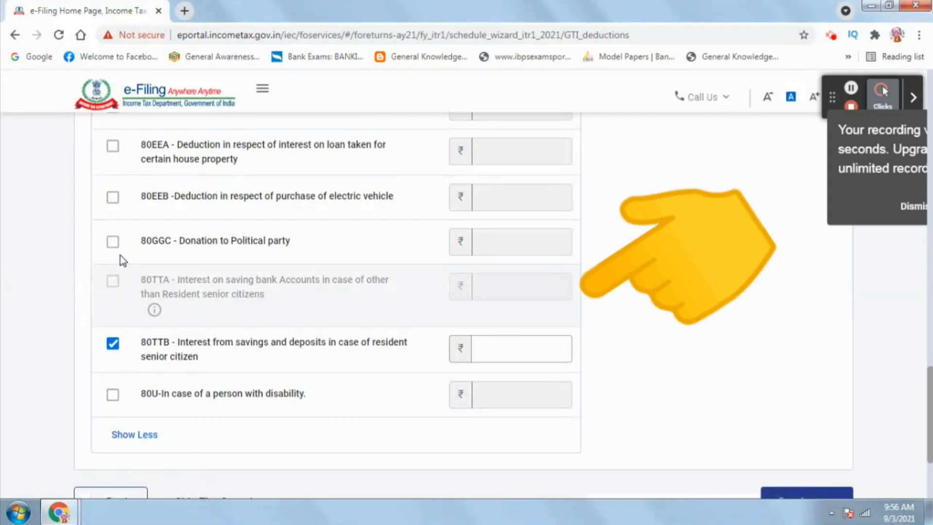
Try to select the 80TTA deduction for interest on saving bank accounts of other than resident senior citizens
click(114, 290)
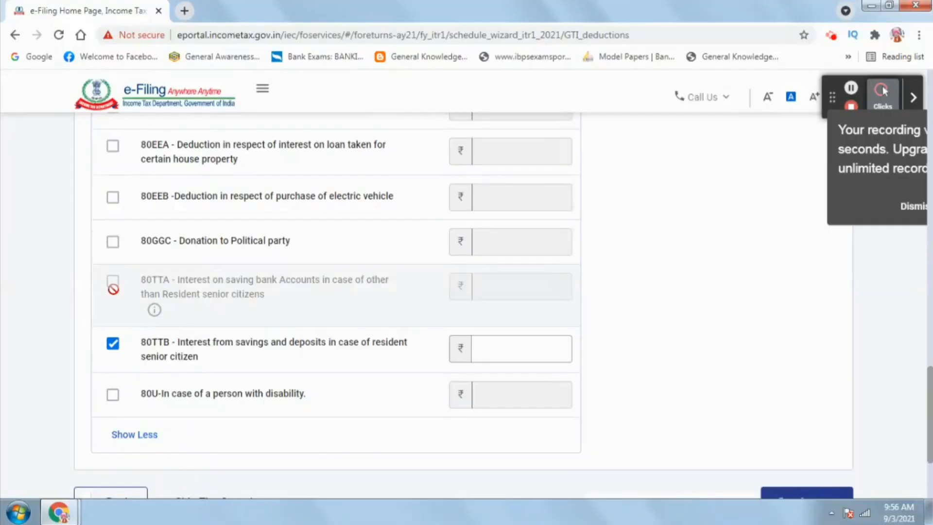
click(113, 289)
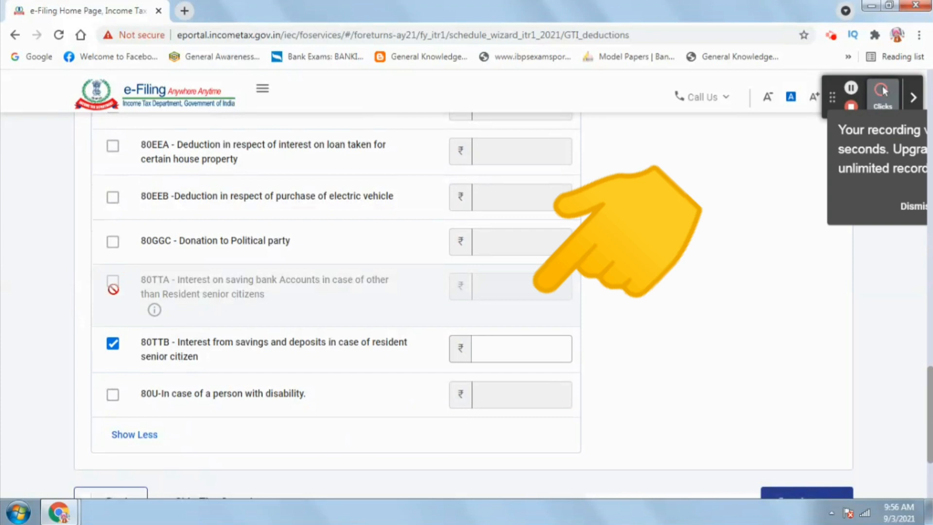
click(113, 289)
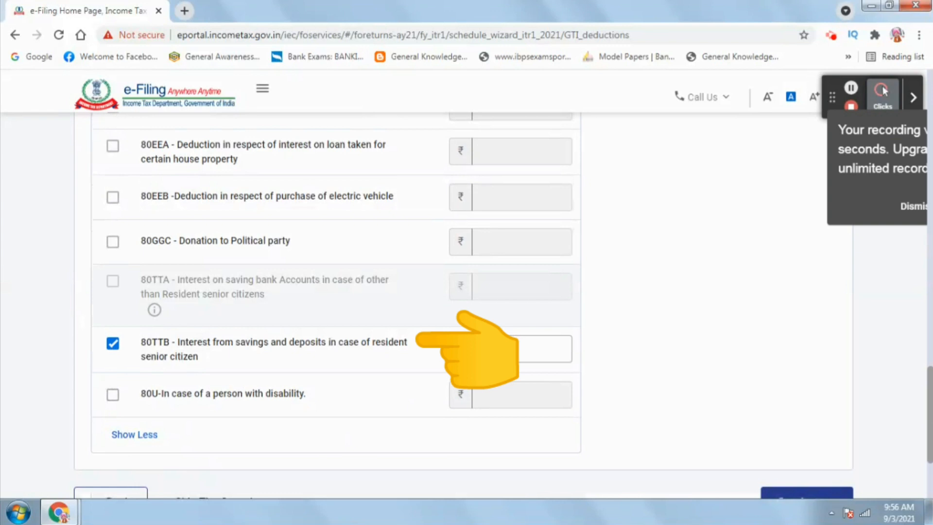
click(113, 289)
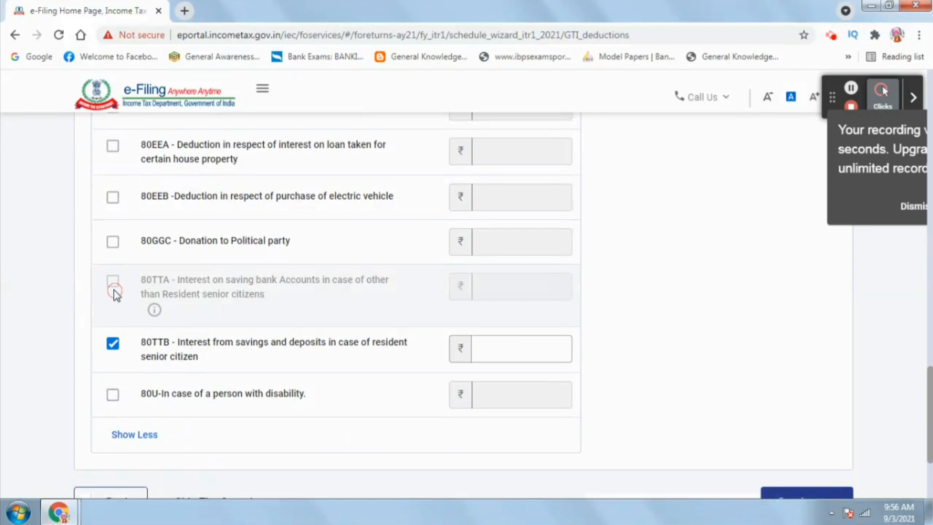
click(113, 289)
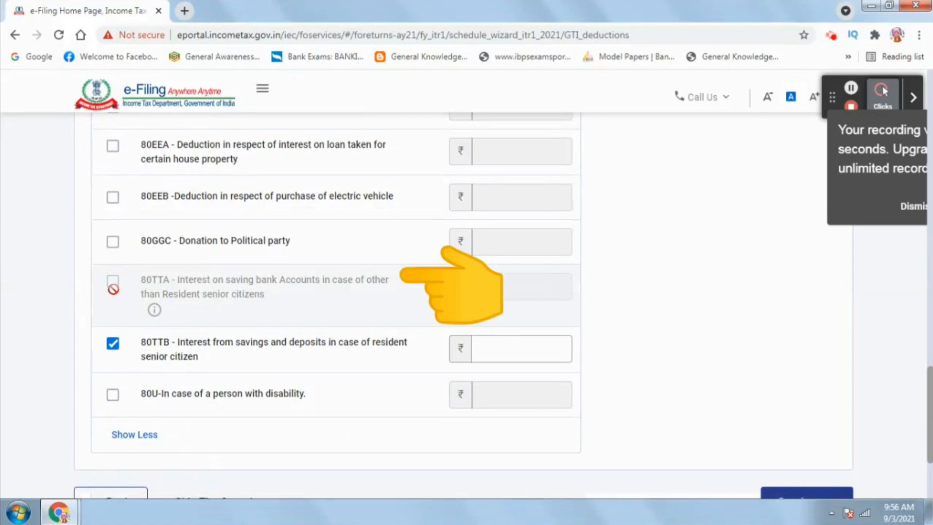
click(113, 289)
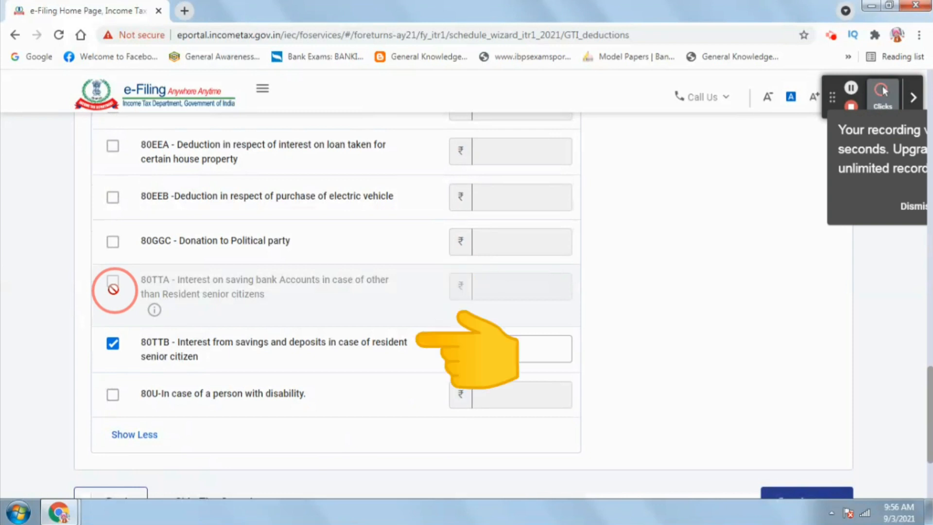
Open the amount of the 80TTB deduction for interest from savings and deposits for entry
click(561, 349)
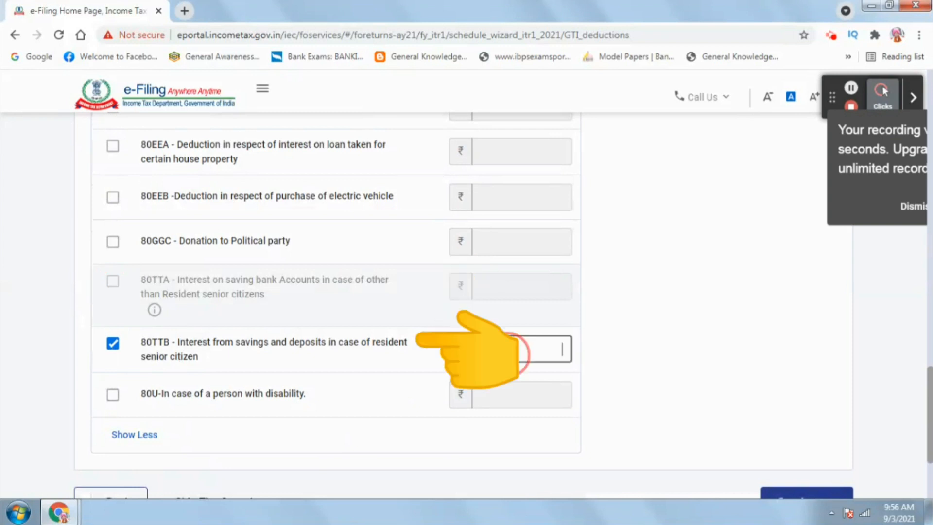